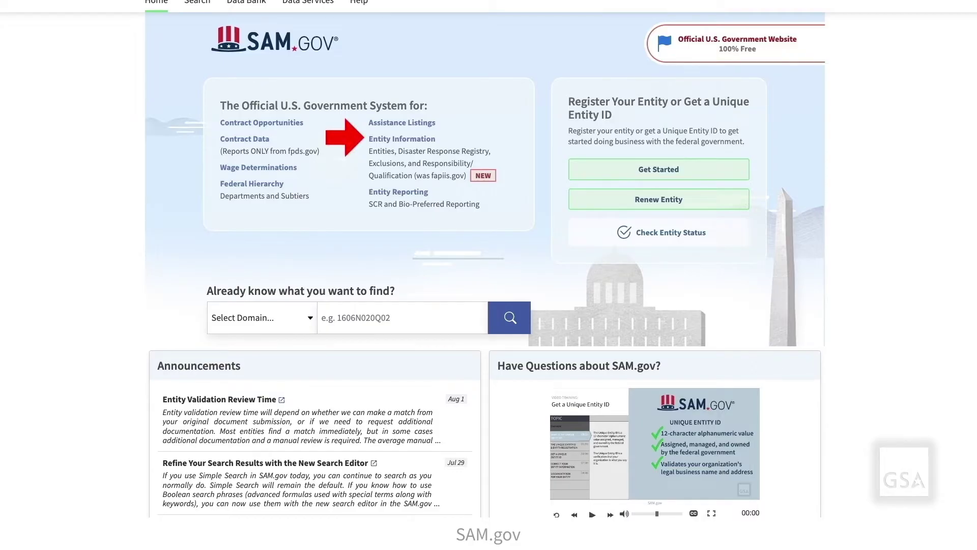
Step: Go to the Entity Information page from the SAM.gov homepage
left_click(402, 139)
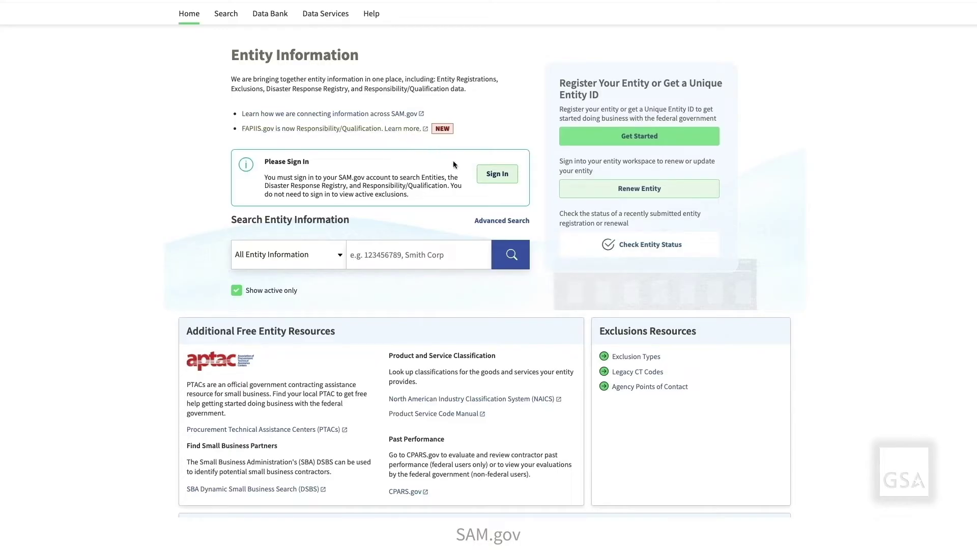
Step: Accept the government system terms and sign in through Login.gov with the account email and password
left_click(493, 178)
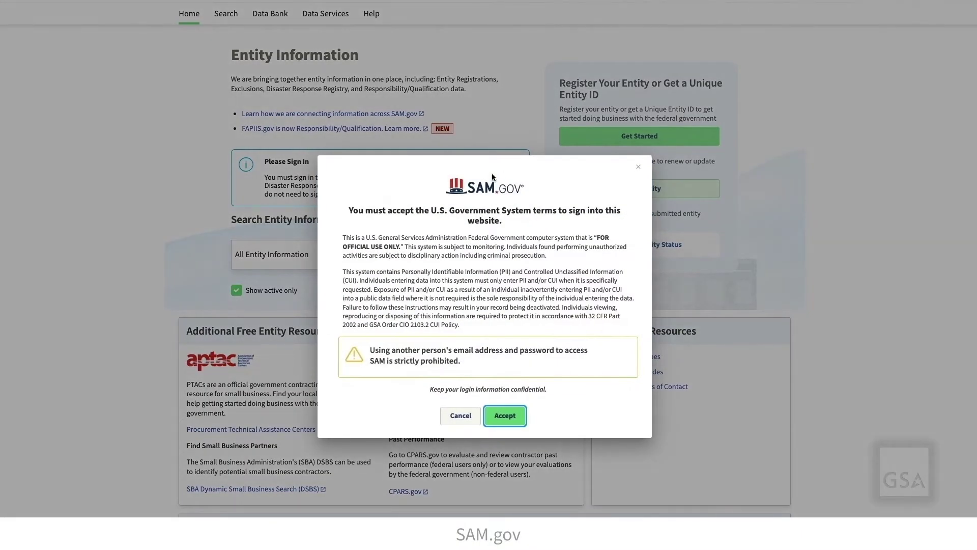
left_click(505, 415)
type("user@example.com.com")
key("Tab")
type("••••••••••••")
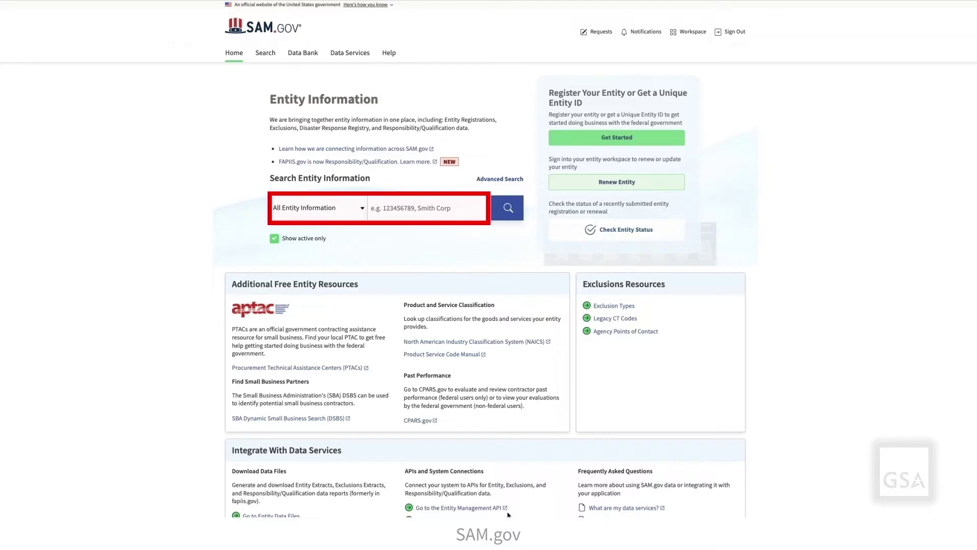
Step: Open Get Started under Register Your Entity or Get a Unique Entity ID
left_click(363, 208)
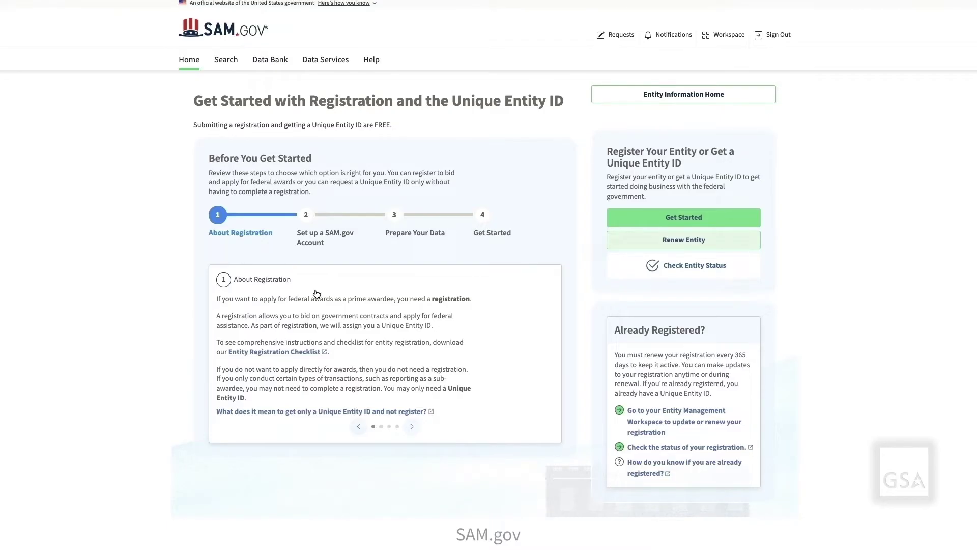
scroll(317, 295, "down", 9)
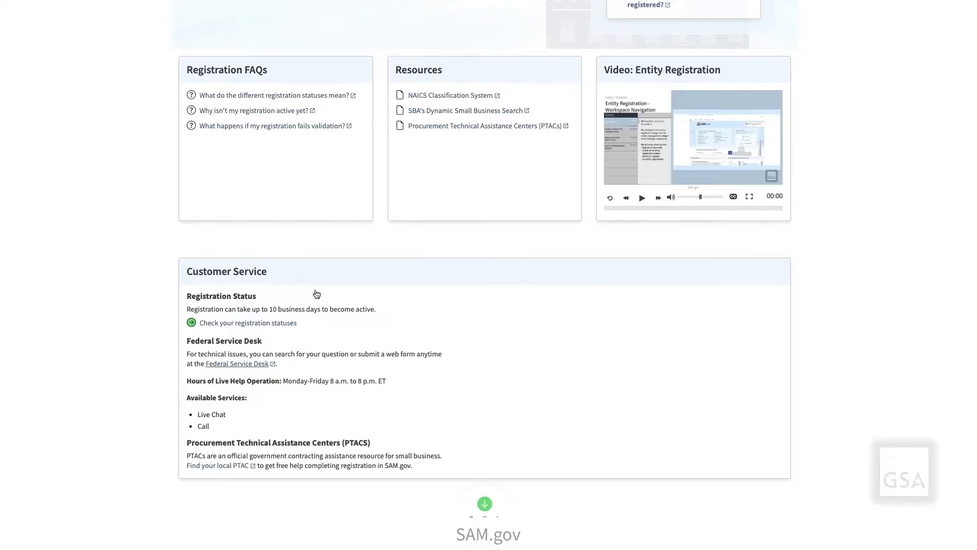
scroll(316, 294, "up", 10)
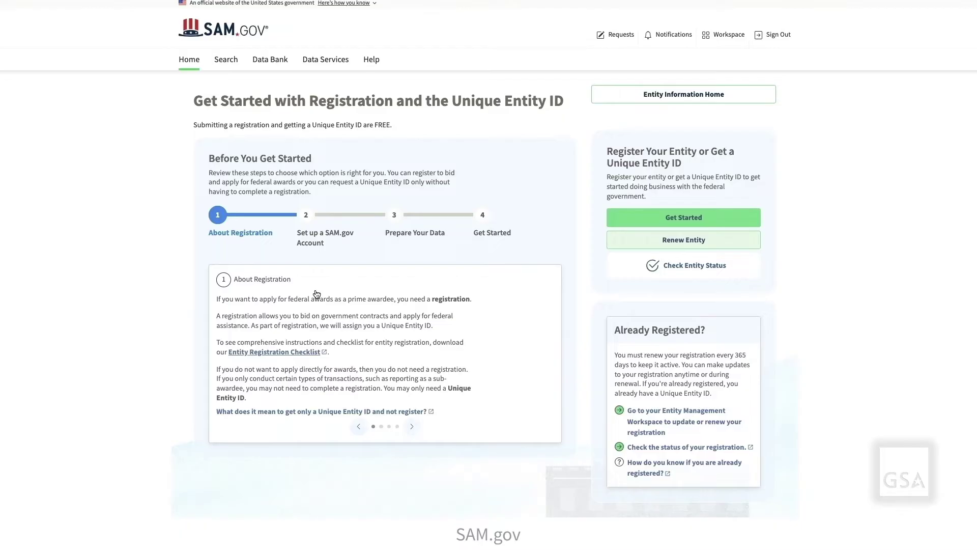
Step: Review the Set up a SAM.gov Account, Prepare Your Data and Get Started registration steps
left_click(316, 223)
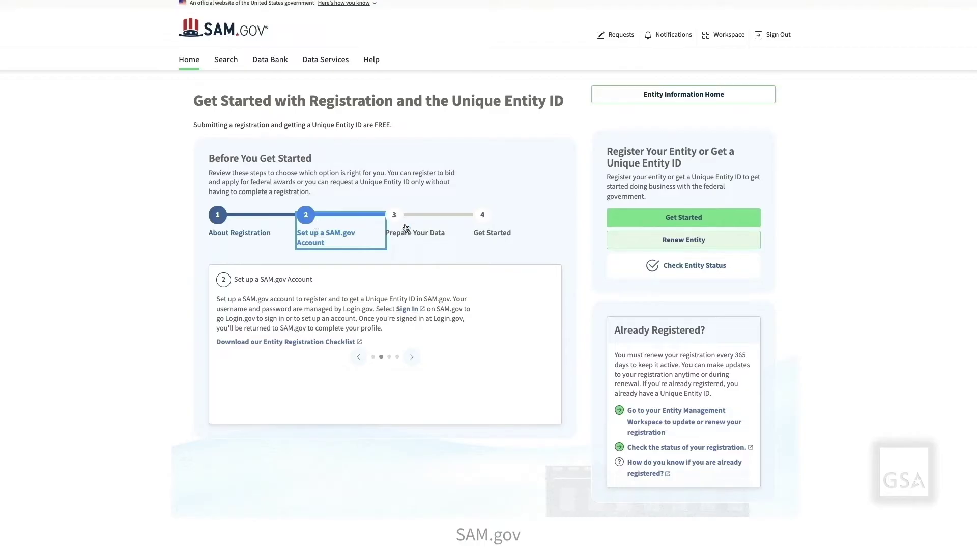
left_click(425, 227)
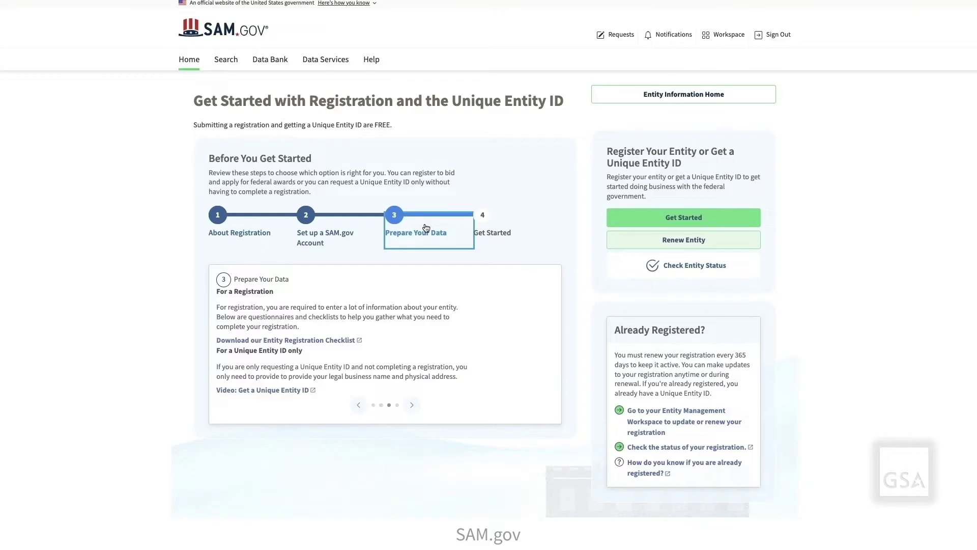
left_click(486, 232)
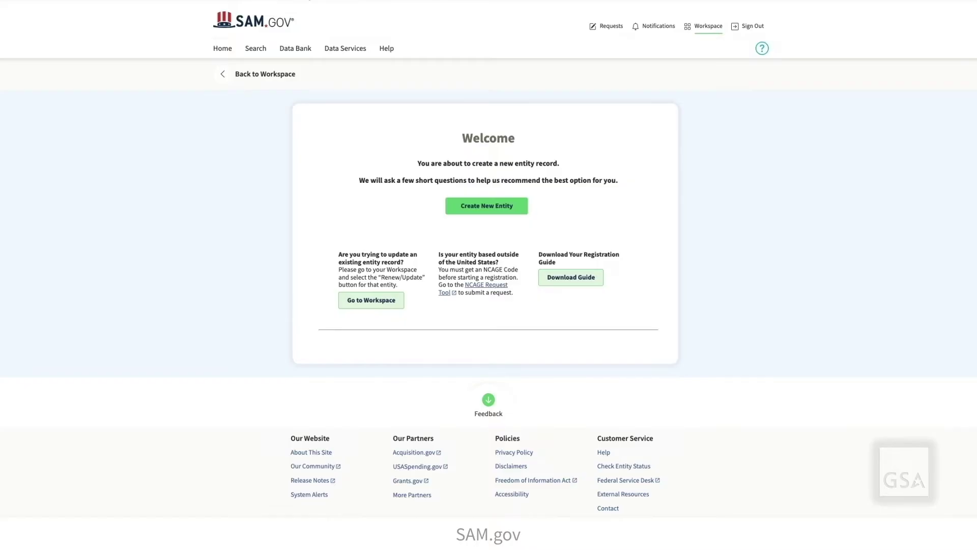
Step: Open the Workspace to see 1 ID Assigned and 4 Pending ID Assignment entities
left_click(704, 28)
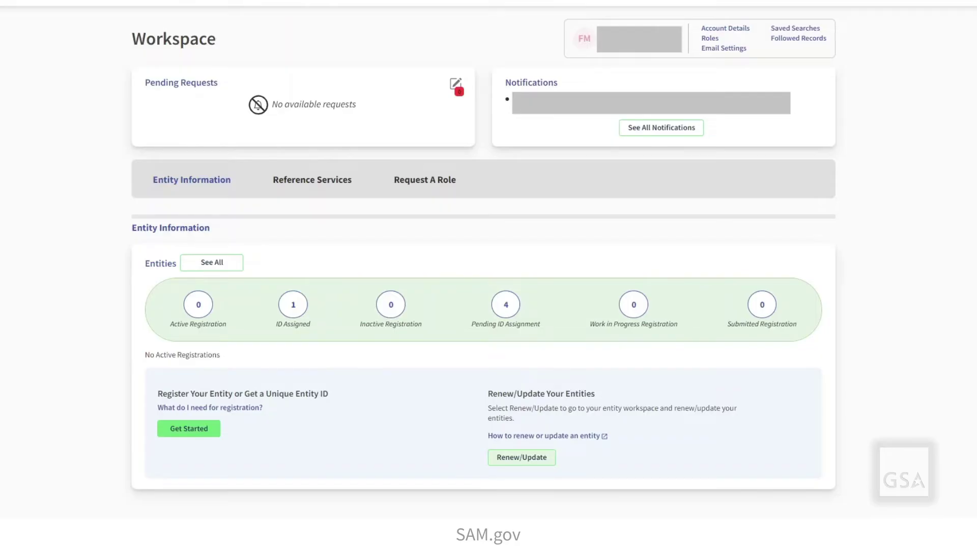
Step: List the ID Assigned entity and choose Register from its Actions menu
left_click(293, 307)
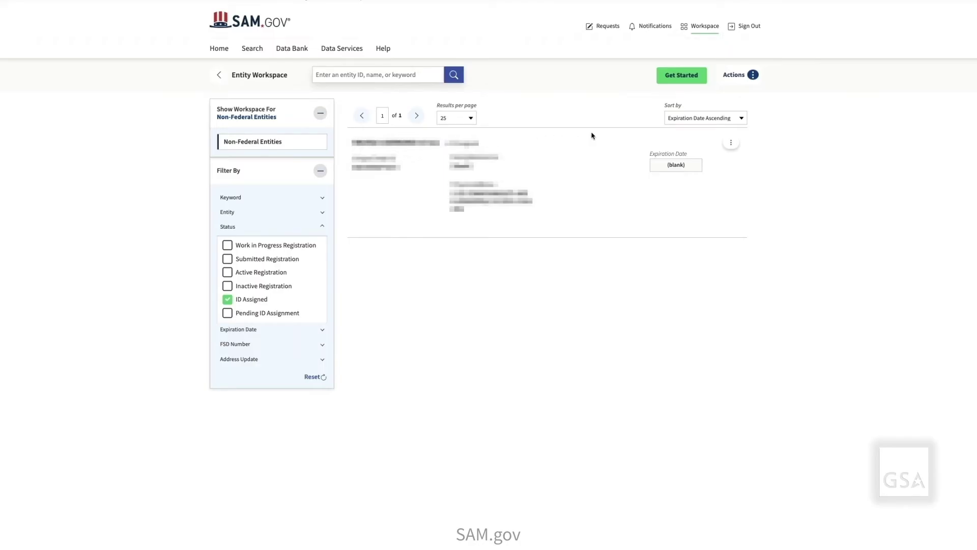
left_click(731, 142)
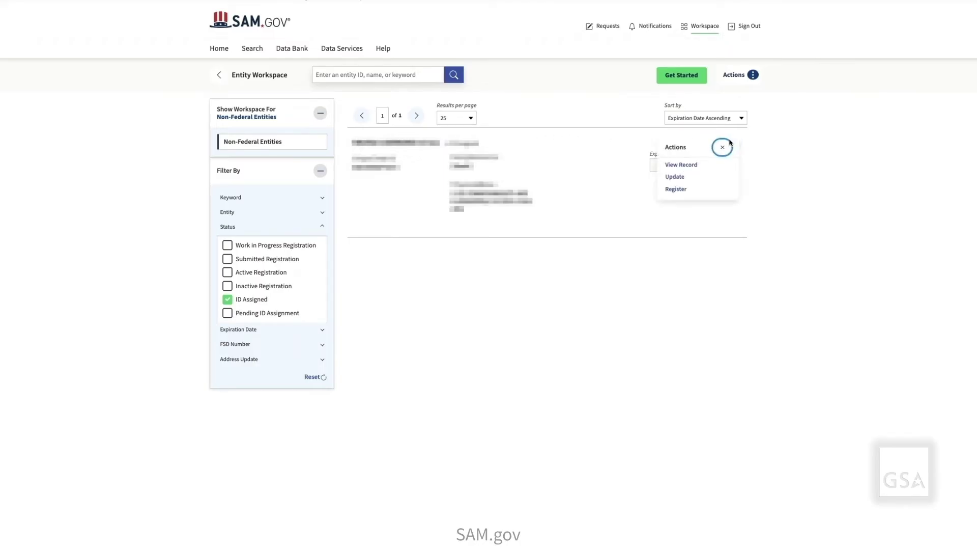
left_click(682, 189)
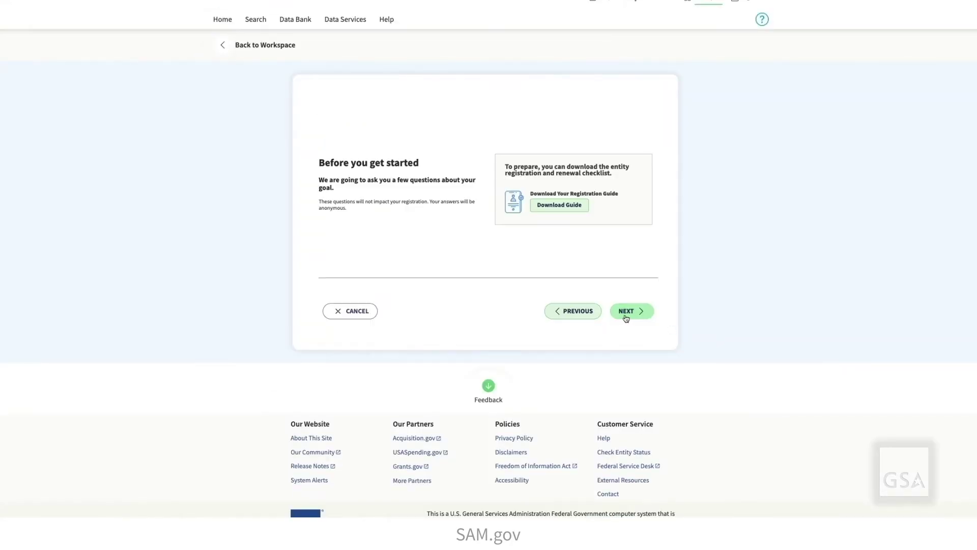
Step: Answer the goal questions: federal procurement bidding, federally required, and Financial Assistance registration
left_click(626, 316)
left_click(355, 165)
left_click(349, 224)
left_click(628, 502)
left_click(320, 152)
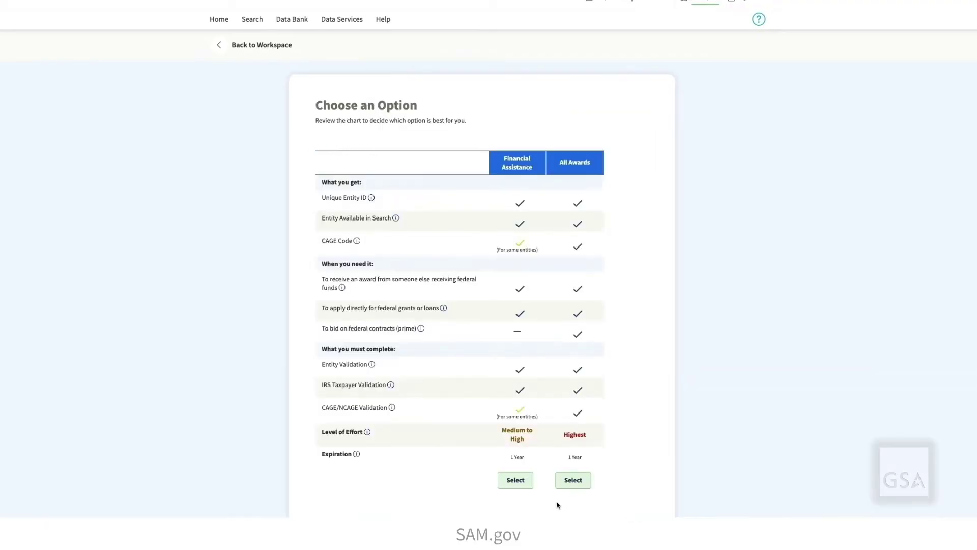
left_click(524, 481)
Step: Answer not a government entity and yes to DoD, then certify your relationship to the entity
left_click(320, 209)
left_click(631, 336)
left_click(322, 218)
left_click(633, 305)
left_click(634, 362)
left_click(634, 405)
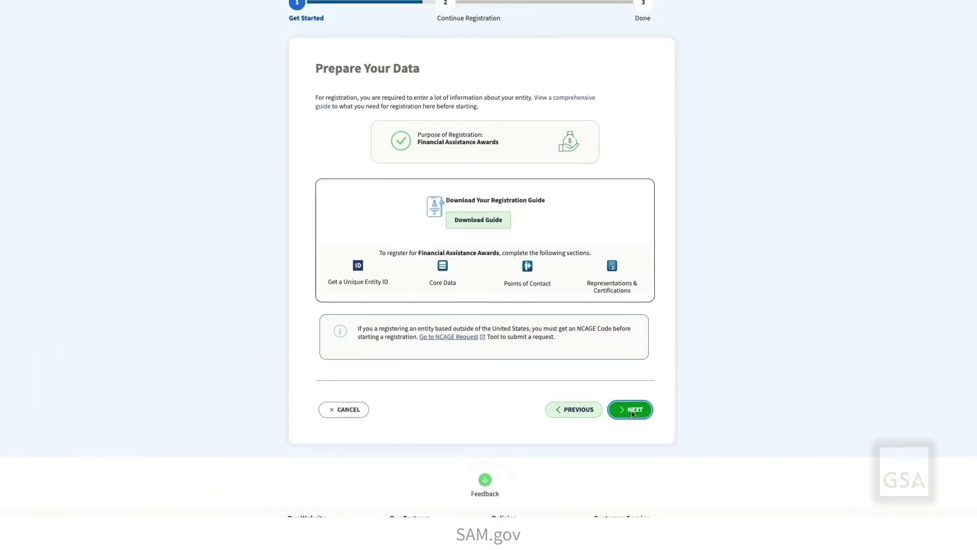
left_click(320, 272)
left_click(632, 339)
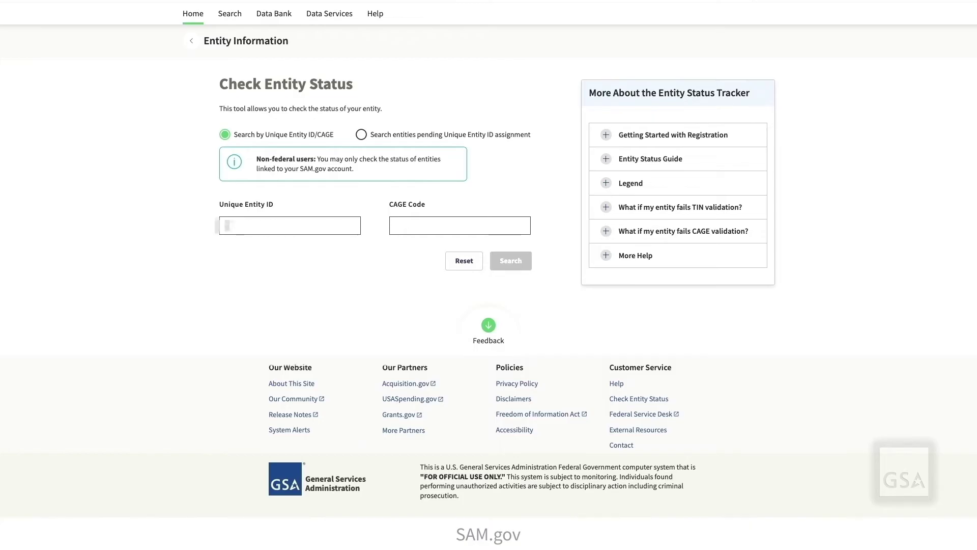
Step: Paste the entity's Unique Entity ID into Check Entity Status and search
left_click(231, 225)
key("ctrl+v")
left_click(514, 261)
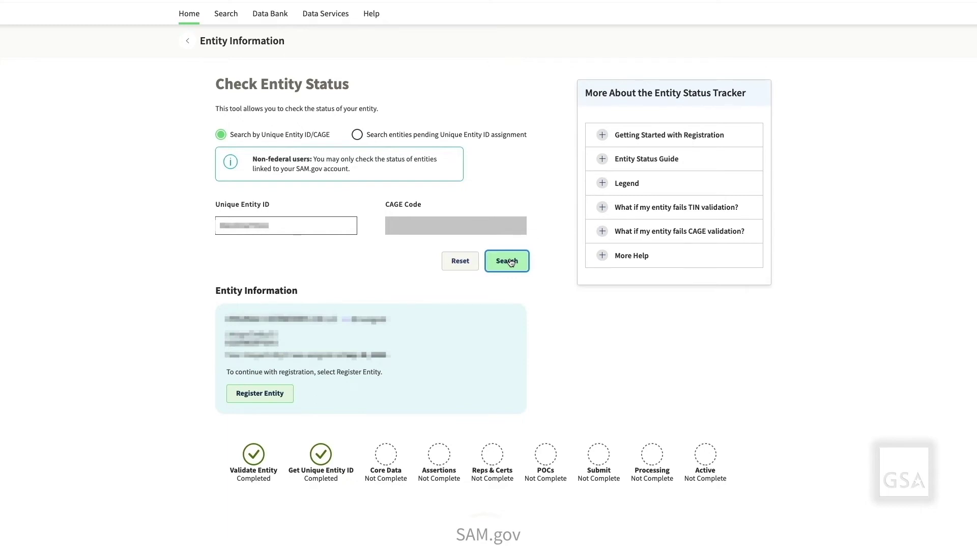
Step: Expand and collapse the Getting Started, Entity Status Guide and Legend help sections
left_click(638, 138)
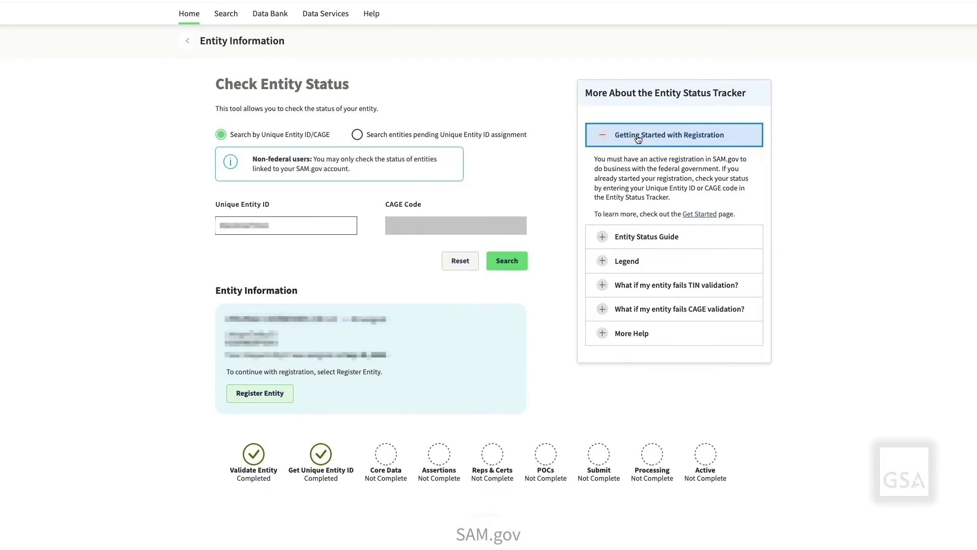
left_click(638, 137)
left_click(641, 160)
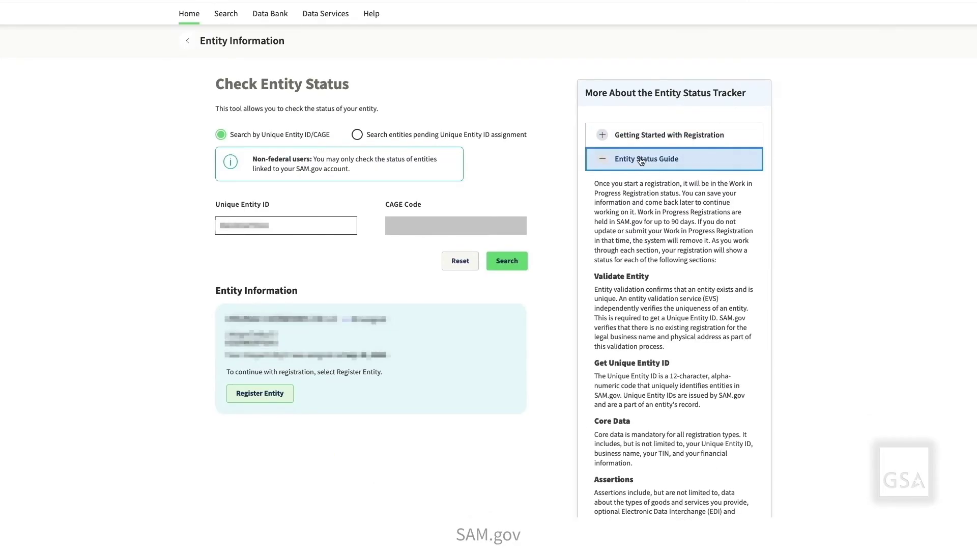
left_click(641, 160)
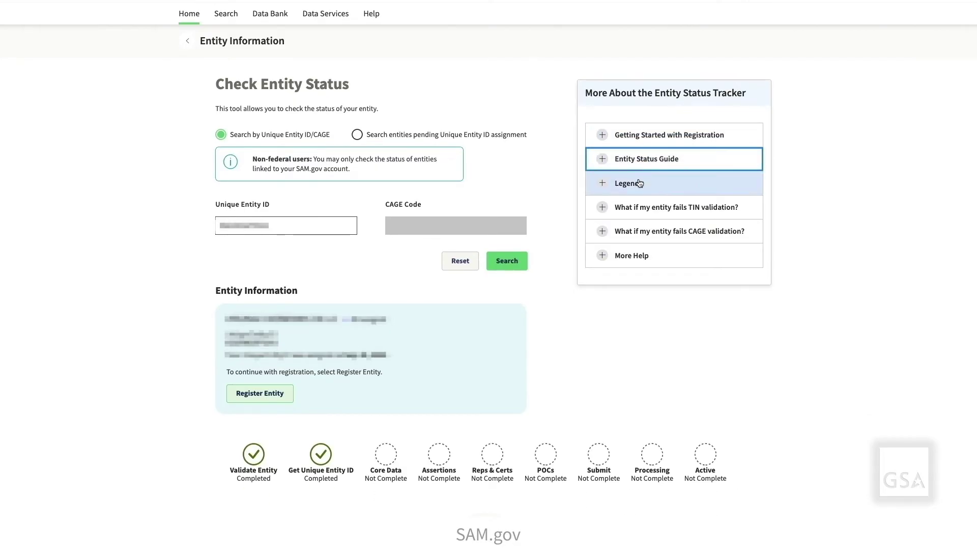
left_click(639, 183)
left_click(639, 183)
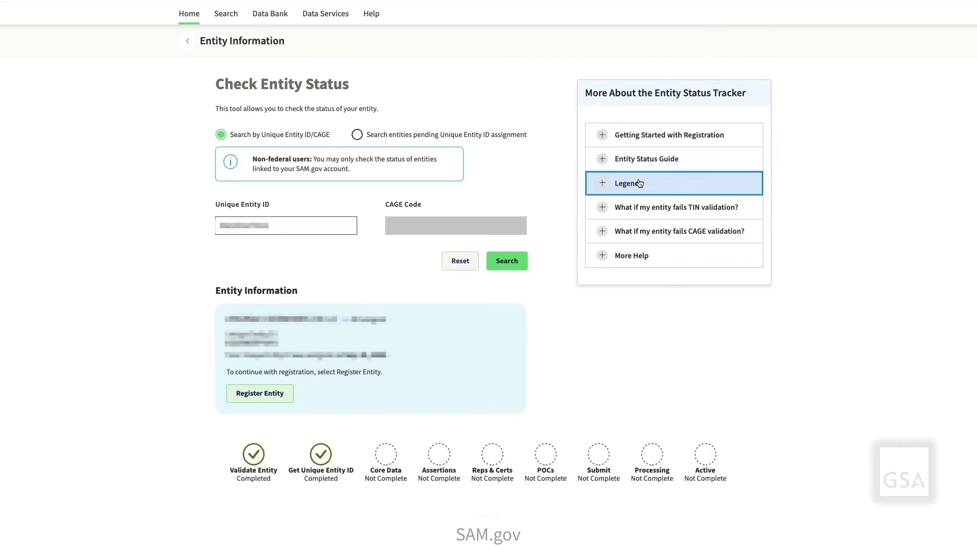
Step: Read the help on failed TIN and CAGE validation and the More Help section
left_click(642, 206)
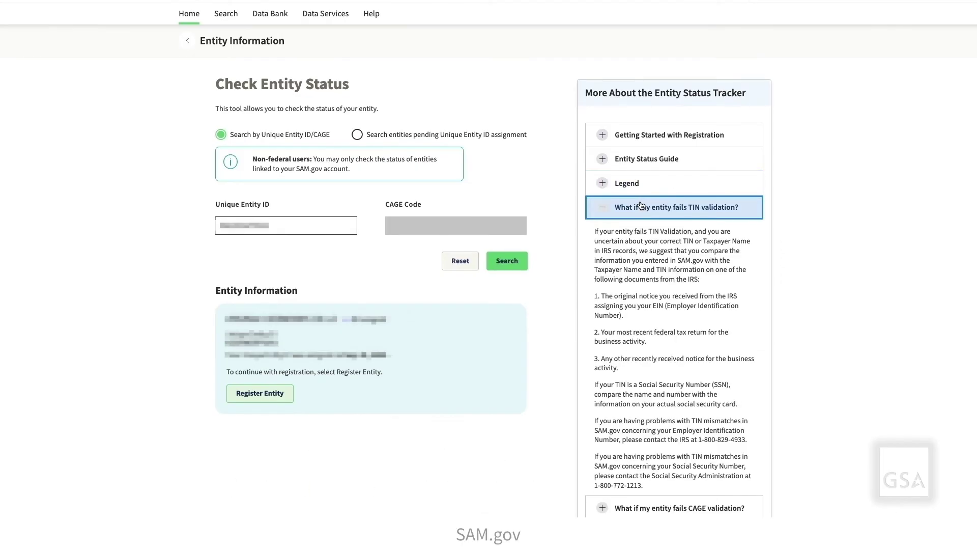
left_click(641, 206)
left_click(644, 230)
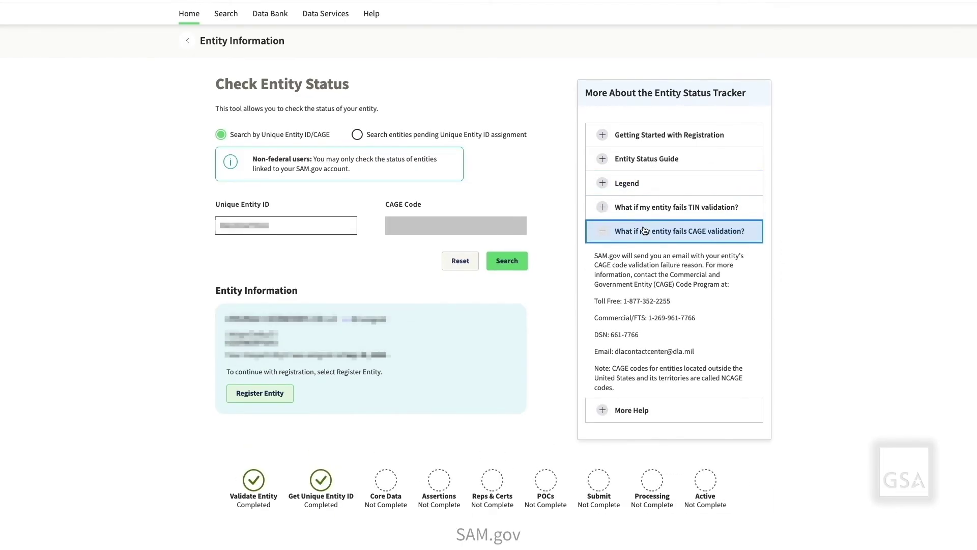
left_click(644, 230)
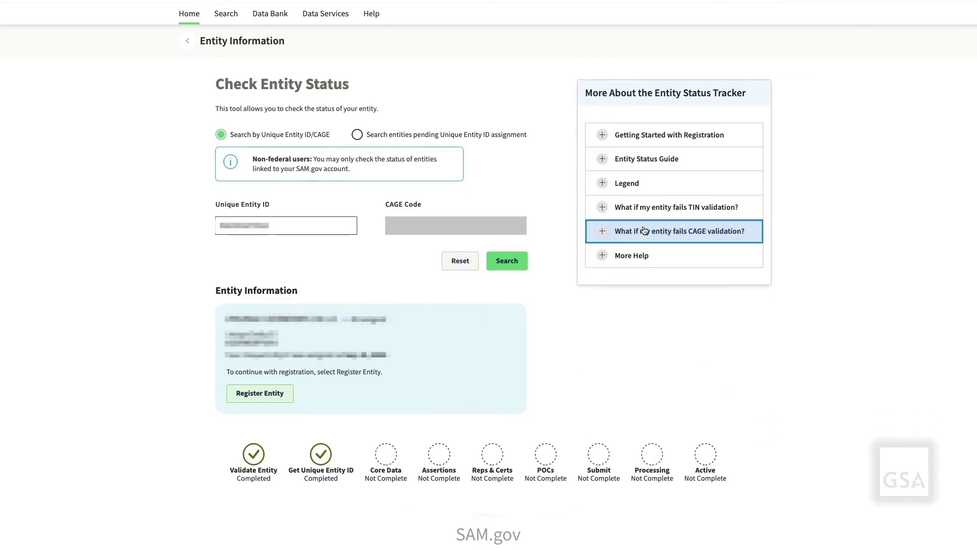
left_click(642, 255)
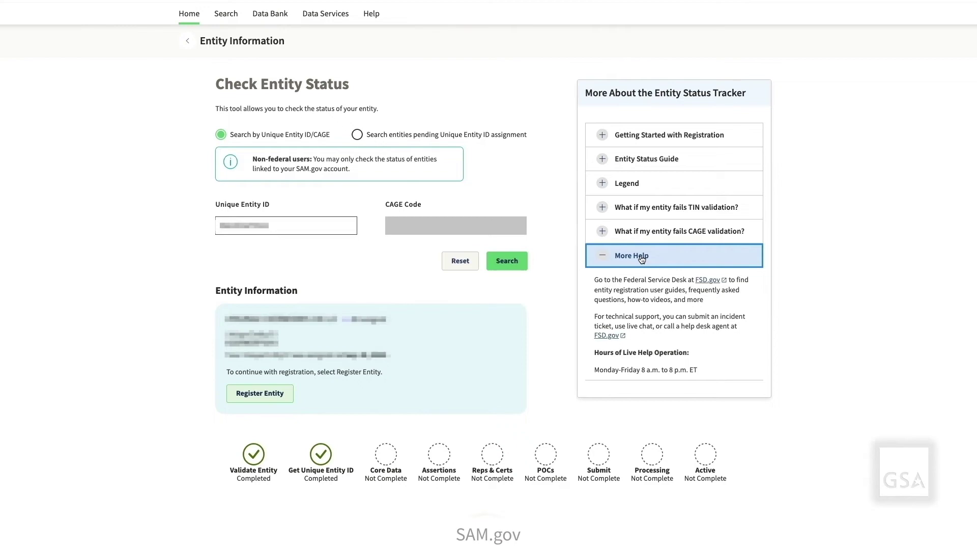
left_click(642, 256)
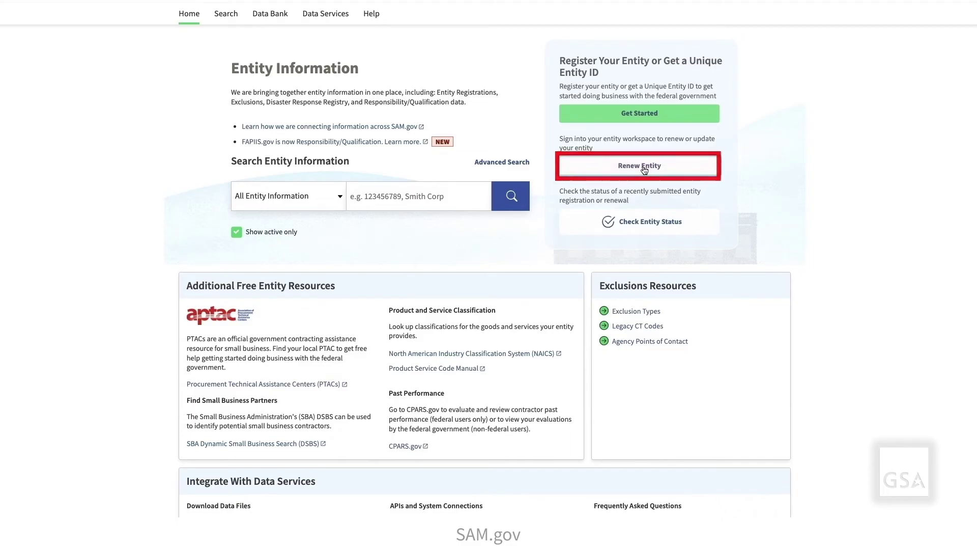
Step: Choose Renew Entity to list non-federal entities sorted by expiration date
left_click(643, 166)
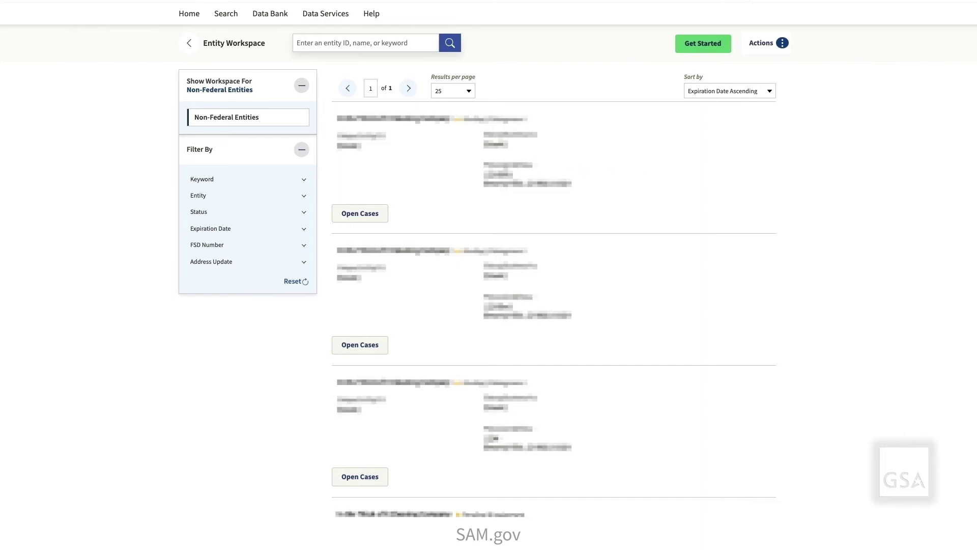
Step: Expand and collapse each workspace filter: Keyword, Entity, Status, Expiration Date, FSD Number, Address Update
left_click(302, 150)
left_click(303, 151)
left_click(227, 180)
left_click(228, 180)
left_click(227, 195)
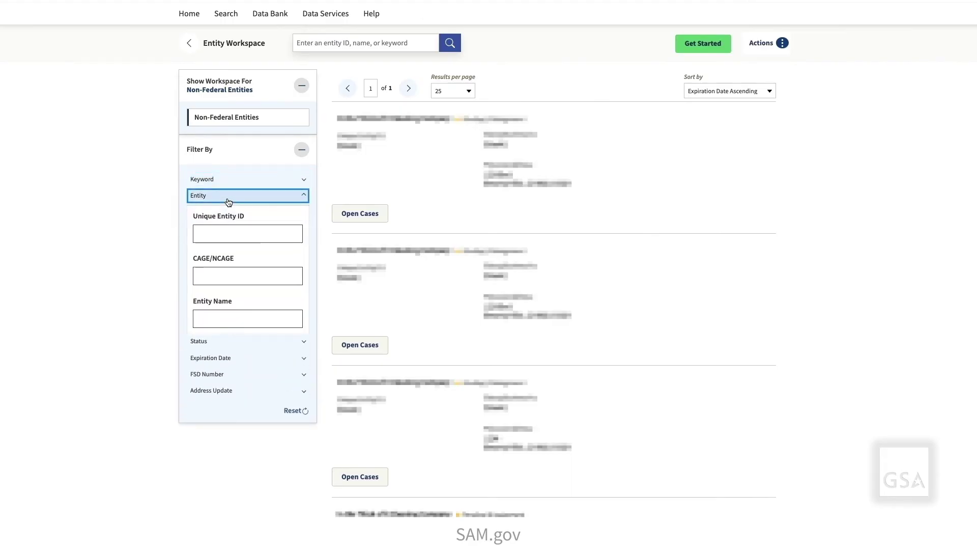
left_click(229, 198)
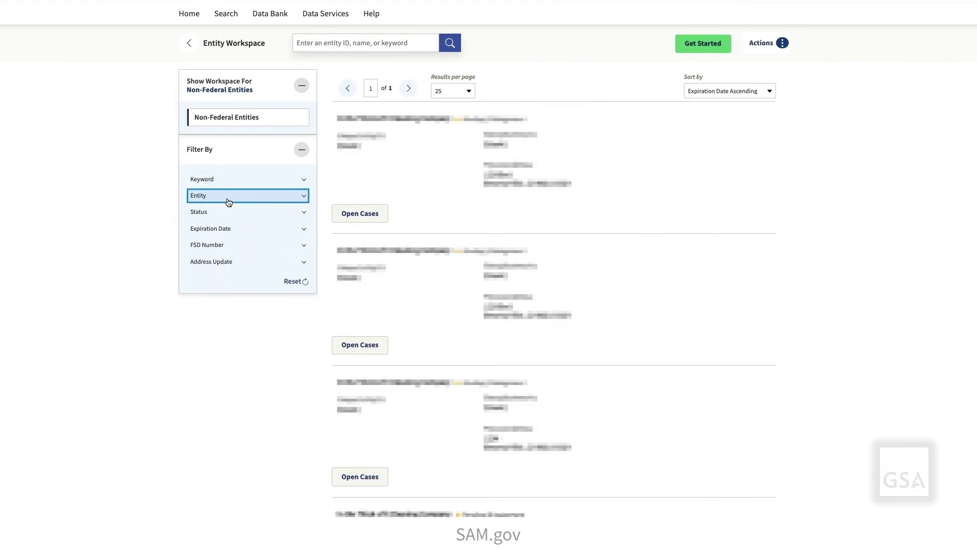
left_click(227, 213)
left_click(227, 212)
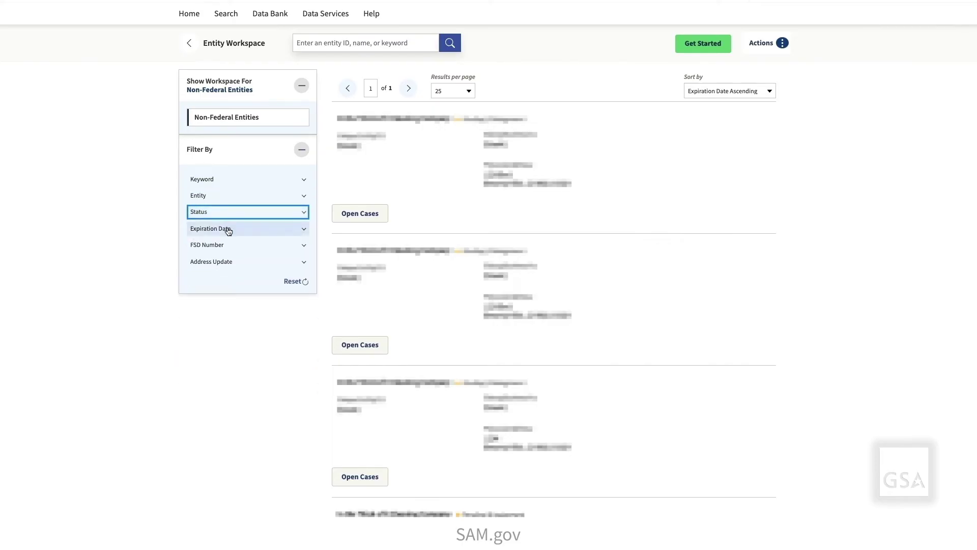
left_click(229, 230)
left_click(228, 230)
left_click(222, 246)
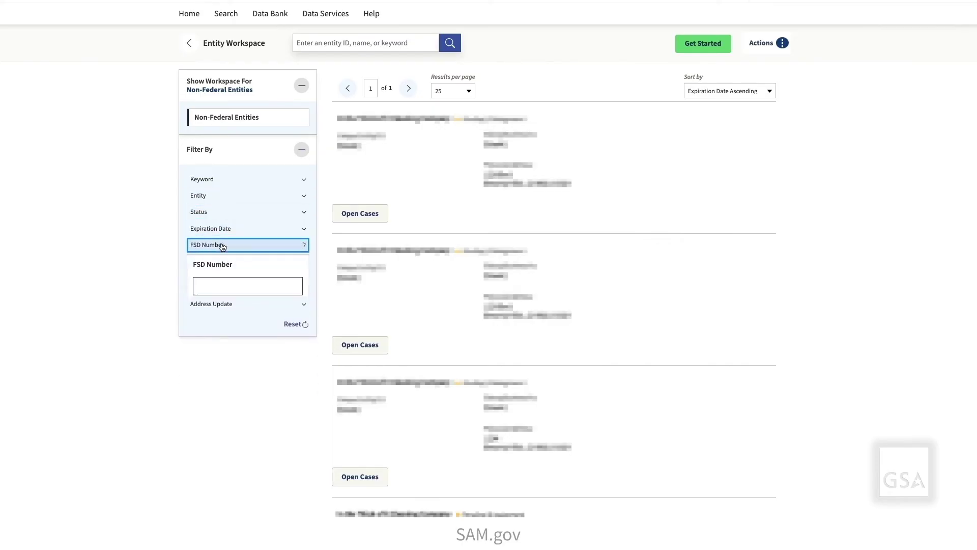
left_click(222, 246)
left_click(219, 261)
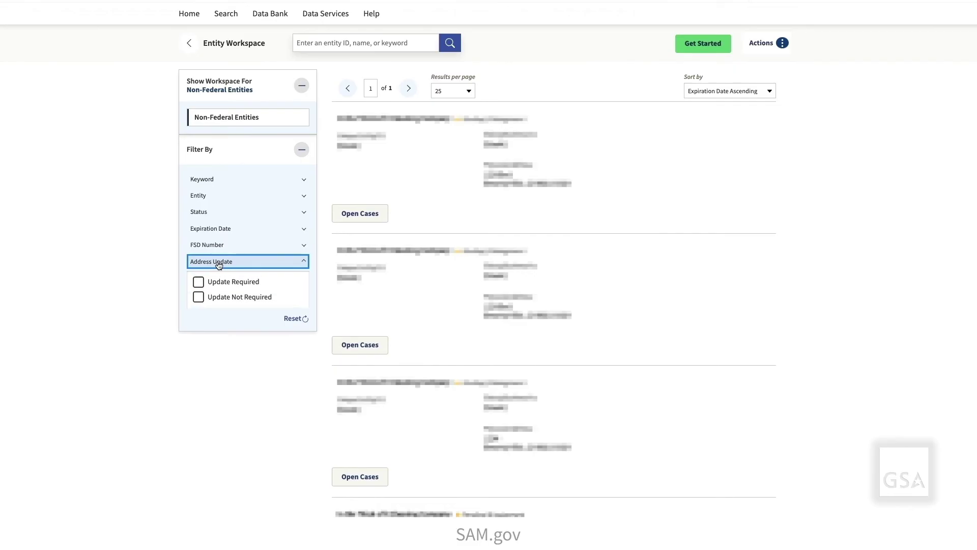
left_click(218, 262)
Step: Paste the Unique Entity ID into the Entity filter to show only that entity
left_click(224, 199)
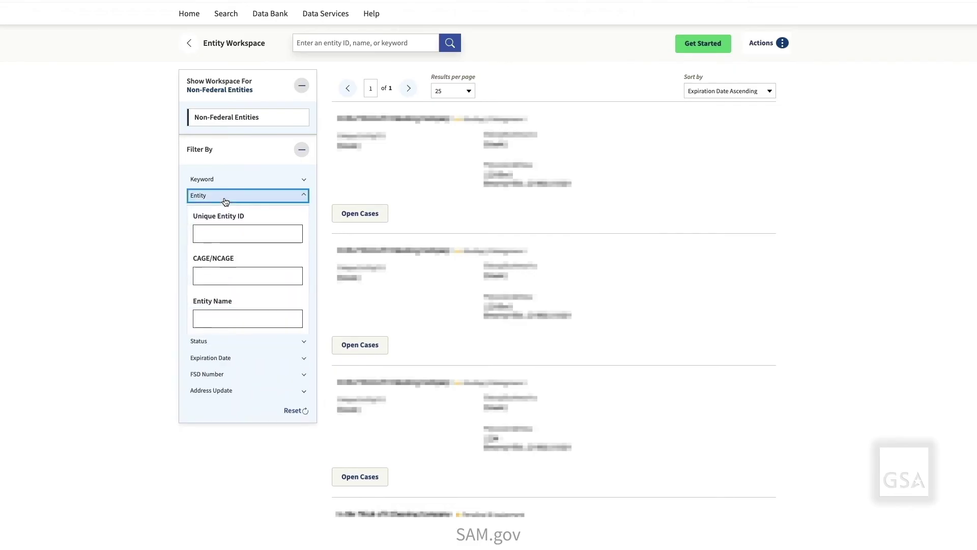
left_click(218, 229)
key("ctrl+v")
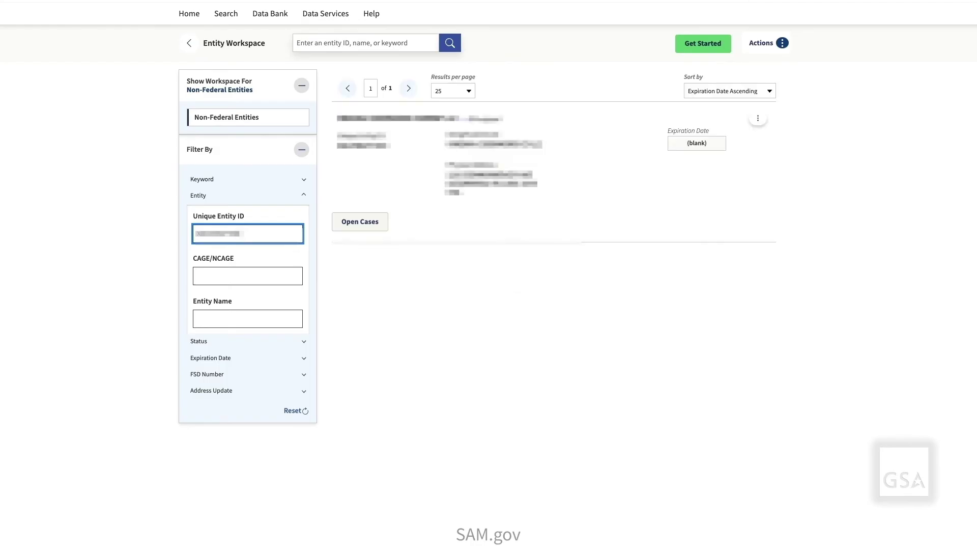
Step: Choose Deactivate from the filtered expired entity's ⋮ Actions menu
left_click(758, 122)
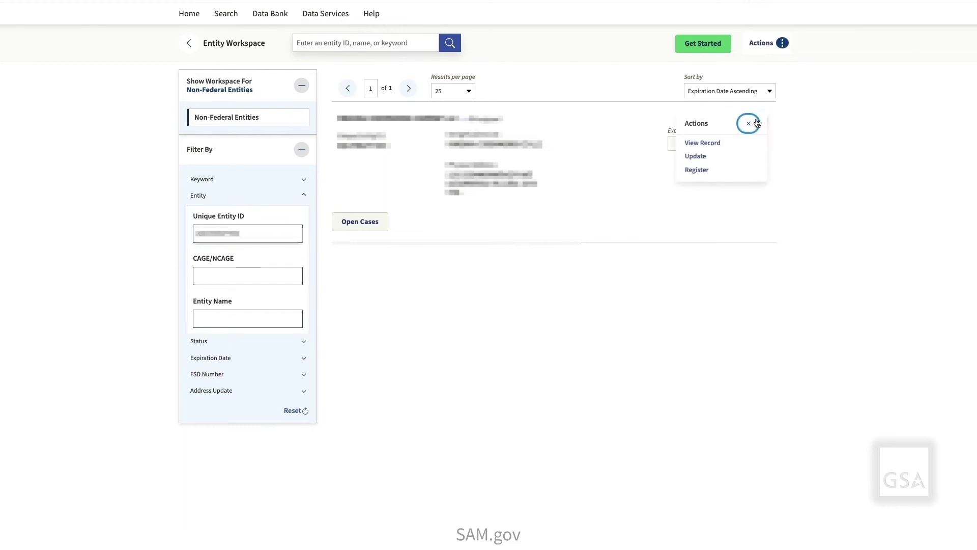
left_click(696, 156)
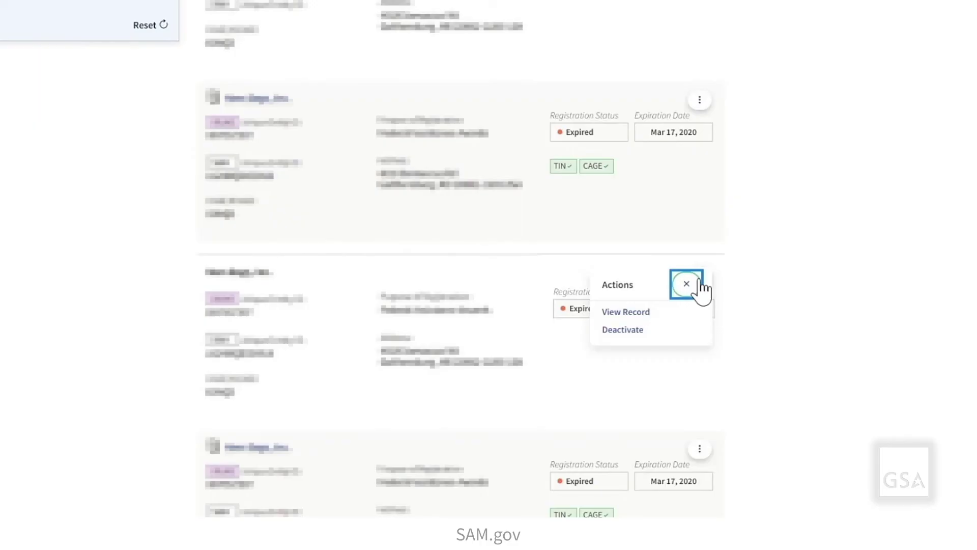
left_click(624, 330)
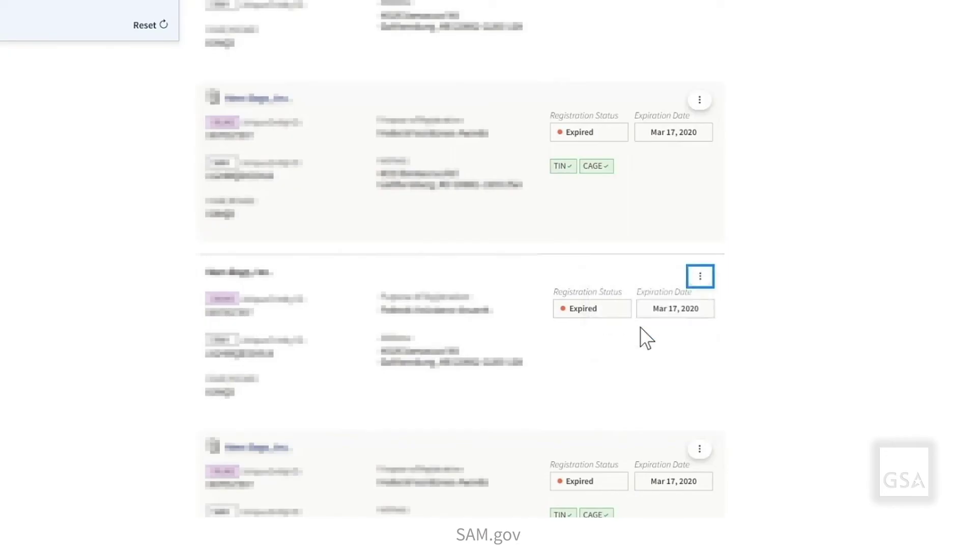
left_click(614, 218)
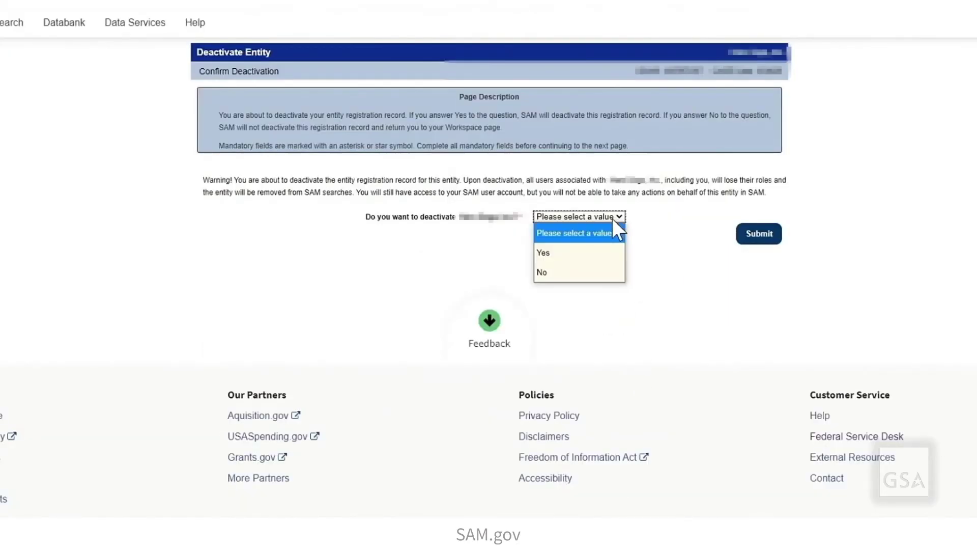
Step: Answer Yes to 'Do you want to deactivate' and submit the deactivation
left_click(599, 249)
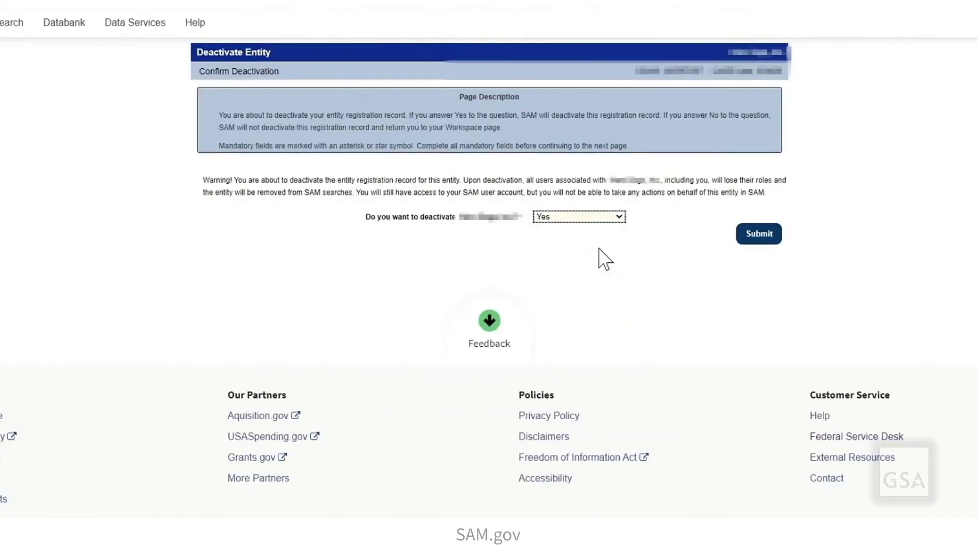
left_click(752, 235)
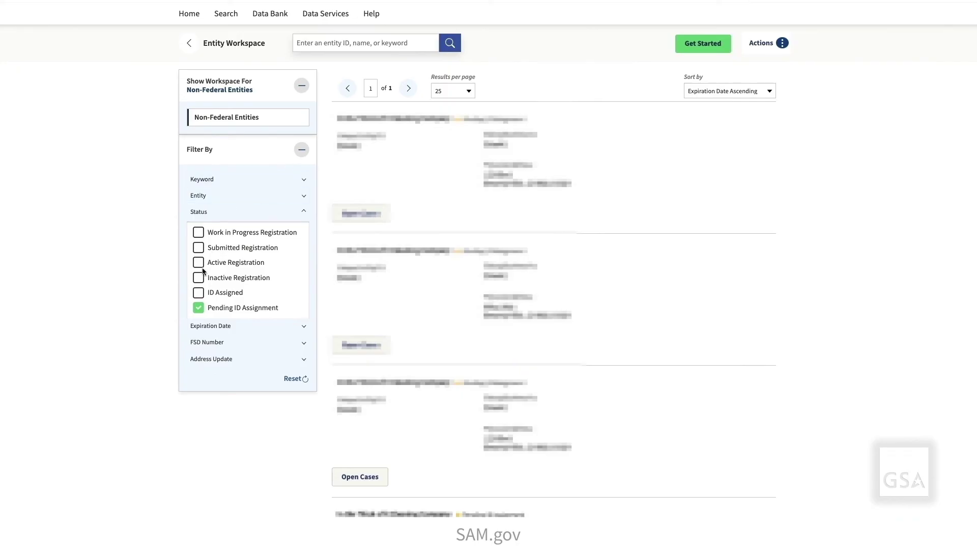
Step: Check ID Assigned and uncheck Pending ID Assignment under Status, then go back to the home page
left_click(199, 294)
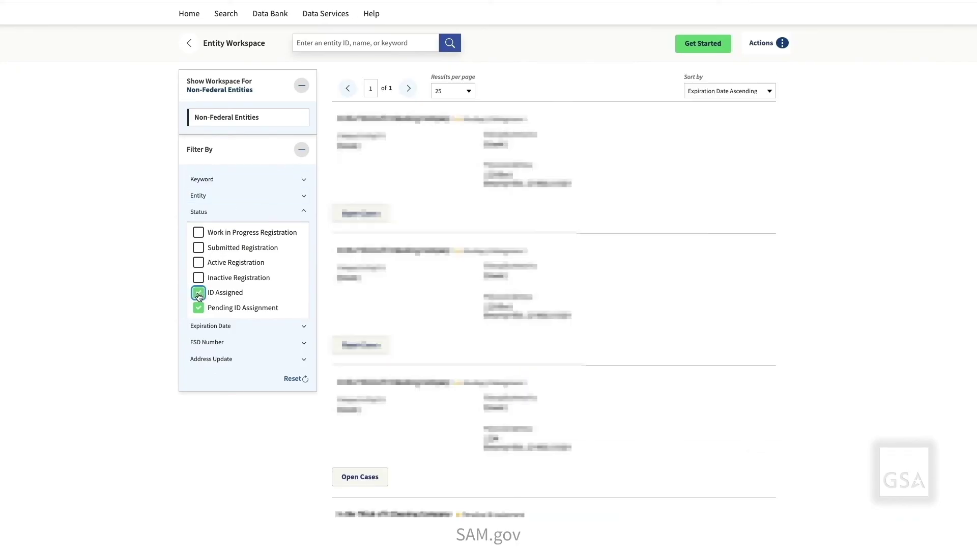
left_click(198, 308)
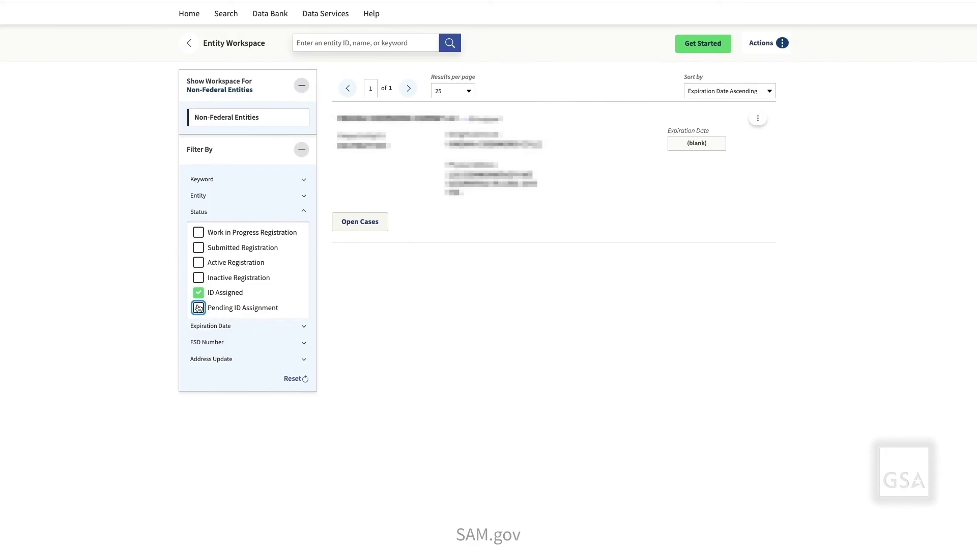
left_click(193, 48)
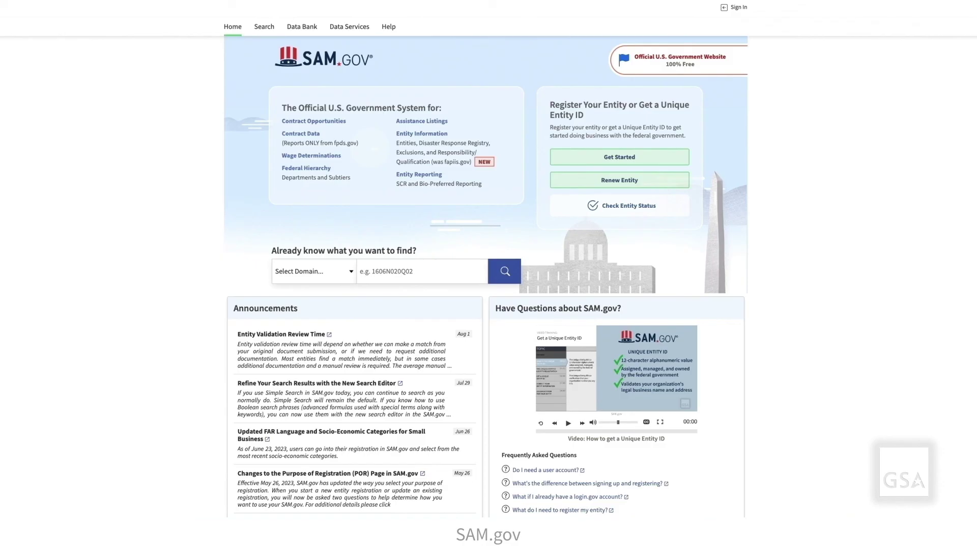
scroll(488, 259, "down", 5)
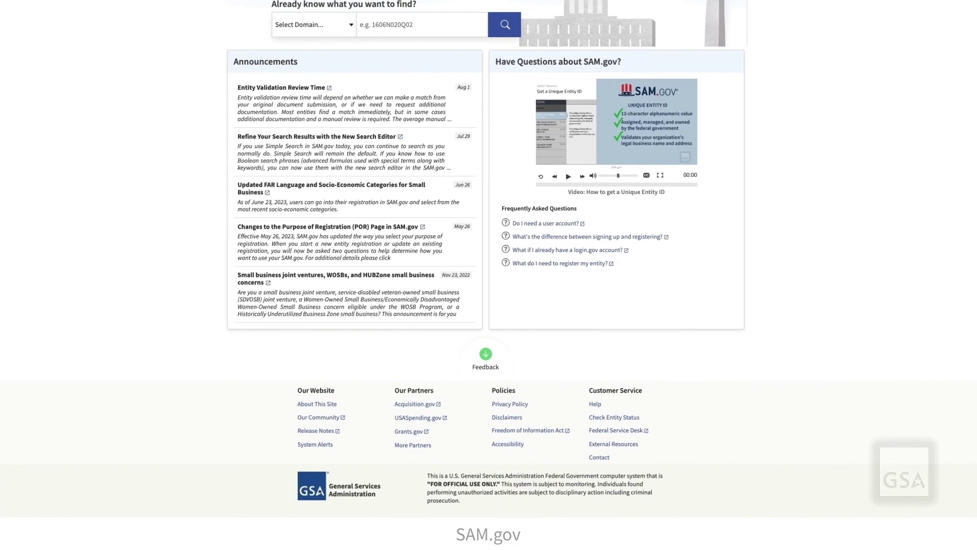